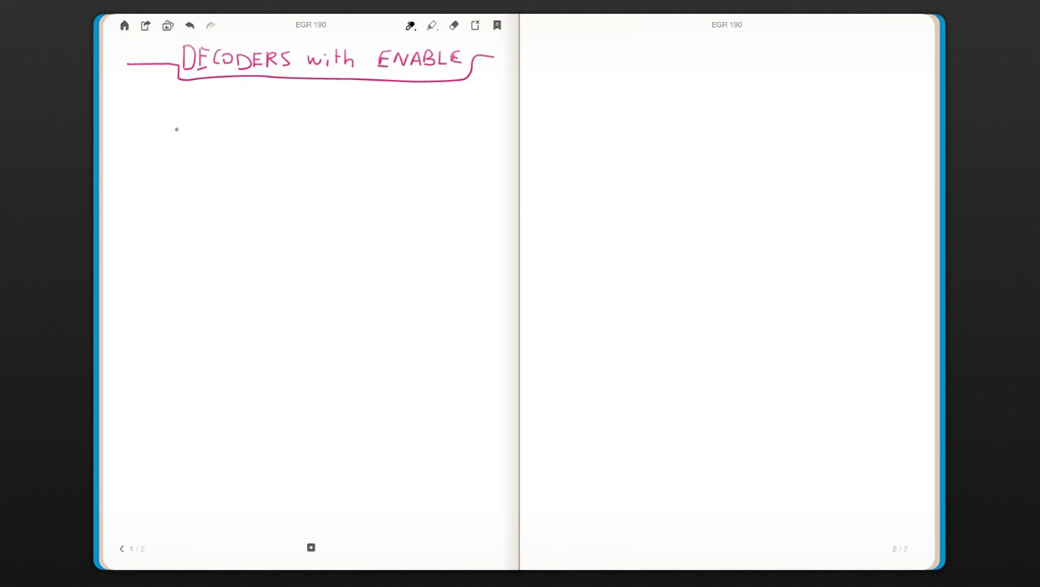
- Draw the decoder square with input lines a, b and output lines labelled c0–c3
drag(173, 109, 173, 154)
mouse_move(173, 106)
mouse_down()
mouse_move(228, 128)
mouse_move(224, 153)
mouse_up()
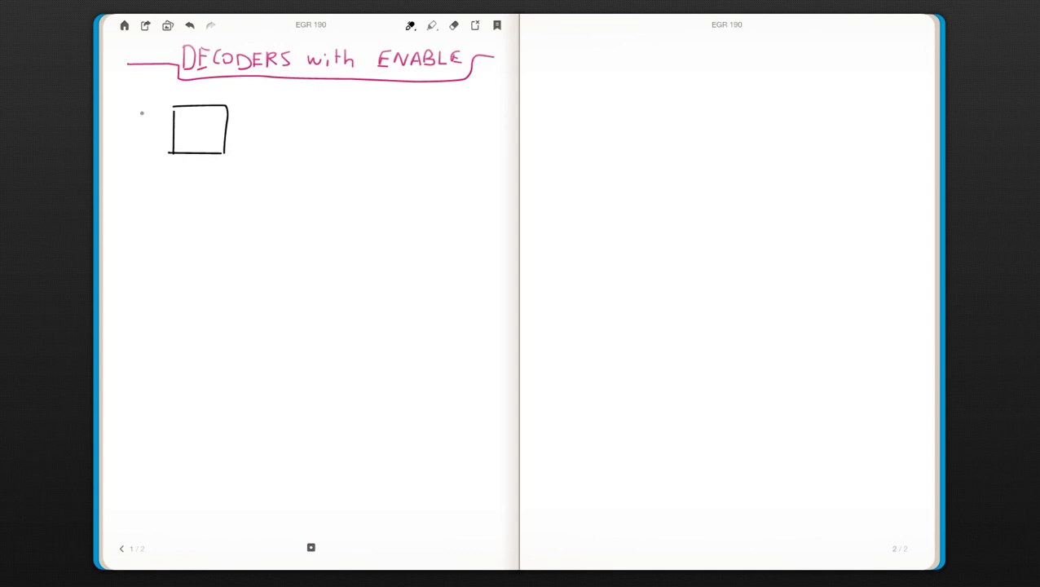
mouse_move(155, 119)
mouse_down()
mouse_move(174, 119)
mouse_move(174, 132)
mouse_move(143, 108)
mouse_move(137, 140)
mouse_up()
mouse_move(226, 111)
mouse_down()
mouse_move(243, 111)
mouse_move(238, 144)
mouse_up()
mouse_move(256, 105)
mouse_down()
mouse_move(265, 117)
mouse_move(238, 140)
mouse_move(253, 143)
mouse_move(241, 153)
mouse_move(259, 157)
mouse_move(254, 163)
mouse_up()
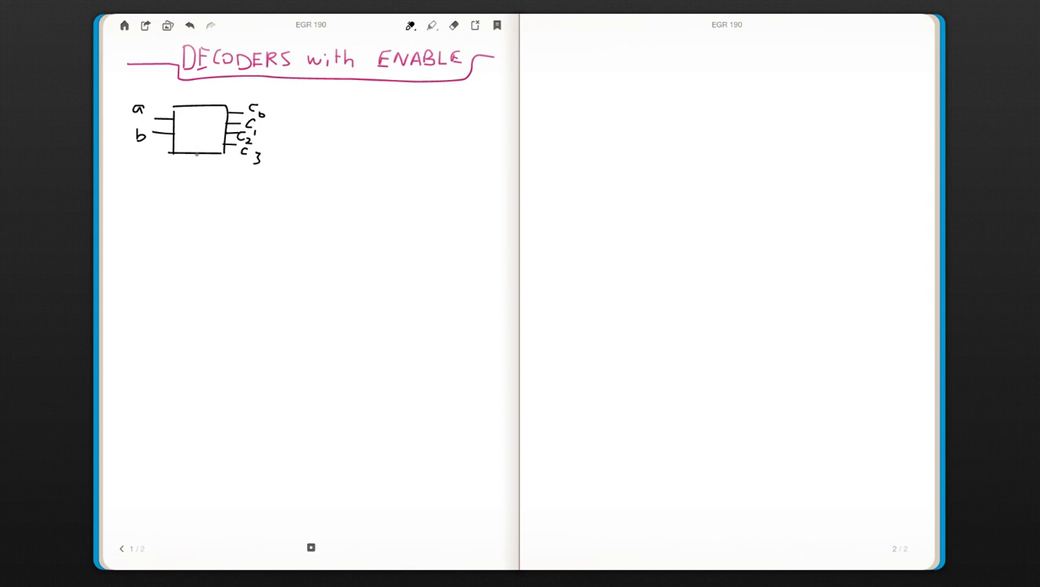
- Add an EN (Enable) input line below the box and write the header EN a b | c0 c1 c2 c3
mouse_move(196, 153)
mouse_down()
mouse_move(188, 194)
mouse_move(211, 179)
mouse_move(186, 215)
mouse_move(205, 198)
mouse_move(261, 216)
mouse_up()
drag(324, 100, 333, 111)
mouse_move(337, 113)
mouse_down()
mouse_move(337, 99)
mouse_move(402, 113)
mouse_move(406, 199)
mouse_up()
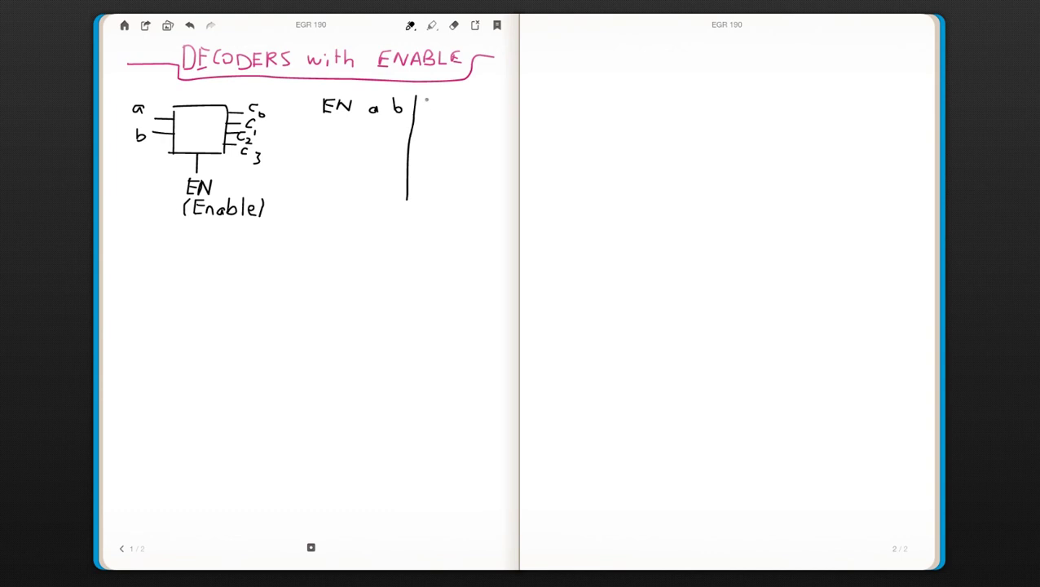
mouse_move(426, 101)
mouse_down()
mouse_move(435, 116)
mouse_move(489, 119)
mouse_up()
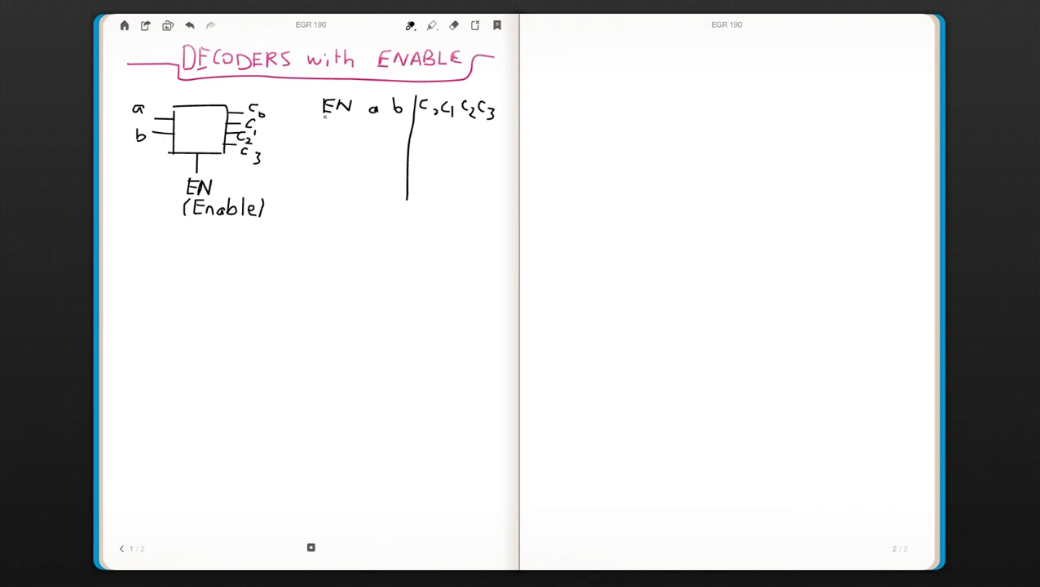
drag(320, 119, 480, 130)
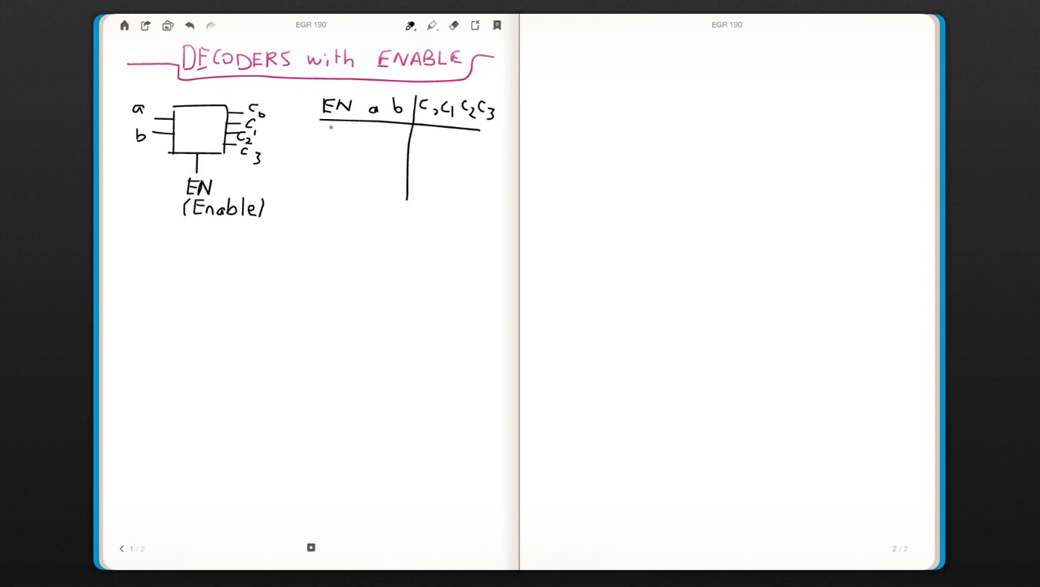
- Write row EN=0, a,b = X giving 0000, and start the 1 0 0 → 1000 row
mouse_move(331, 126)
mouse_down()
mouse_move(328, 138)
mouse_move(341, 132)
mouse_move(330, 125)
mouse_up()
mouse_move(421, 130)
mouse_down()
mouse_move(418, 137)
mouse_move(443, 130)
mouse_move(487, 145)
mouse_up()
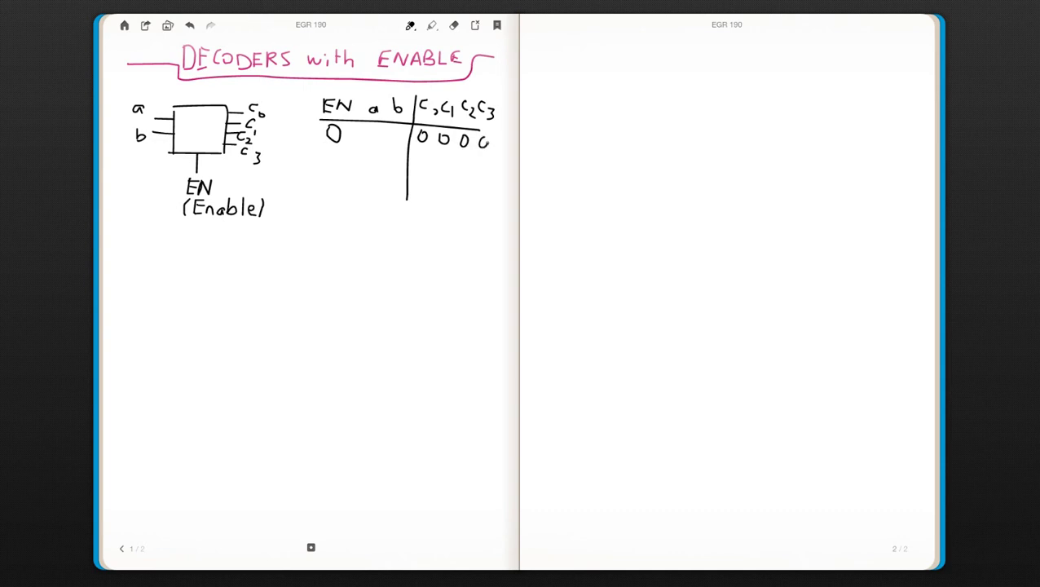
mouse_move(367, 125)
mouse_down()
mouse_move(381, 143)
mouse_move(363, 143)
mouse_move(403, 145)
mouse_move(388, 143)
mouse_up()
mouse_move(334, 153)
mouse_down()
mouse_move(334, 165)
mouse_move(367, 153)
mouse_move(484, 157)
mouse_up()
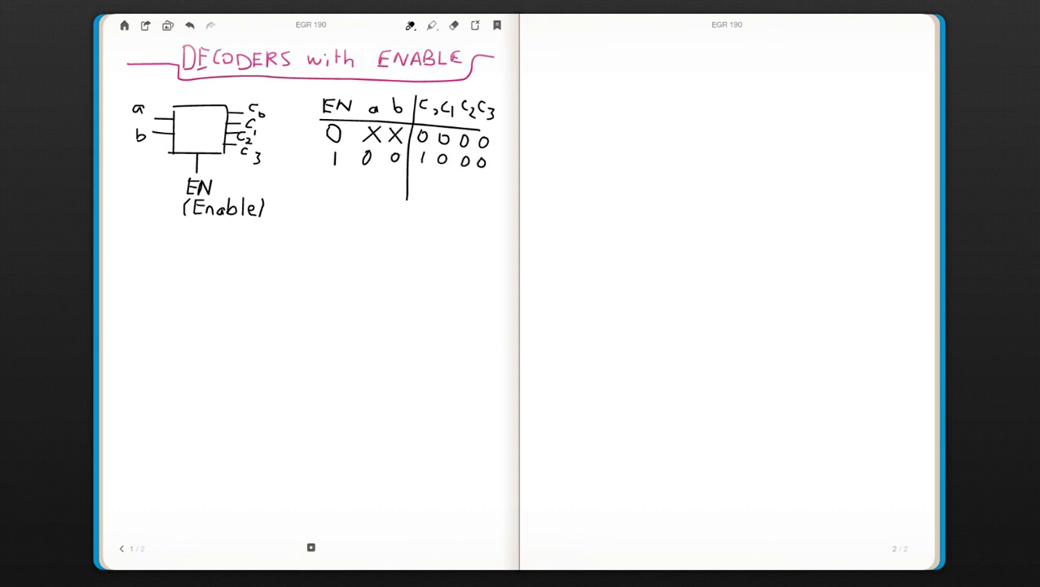
- Fill rows 1 0 1, 1 1 0, 1 1 1 with outputs, extend the divider, and circle the EN 1s
drag(385, 150, 408, 150)
mouse_move(335, 171)
mouse_down()
mouse_move(335, 185)
mouse_move(367, 173)
mouse_move(367, 183)
mouse_move(395, 184)
mouse_up()
mouse_move(328, 196)
mouse_down()
mouse_move(327, 210)
mouse_move(396, 197)
mouse_up()
mouse_move(331, 221)
mouse_down()
mouse_move(333, 235)
mouse_move(391, 237)
mouse_up()
drag(408, 196, 406, 230)
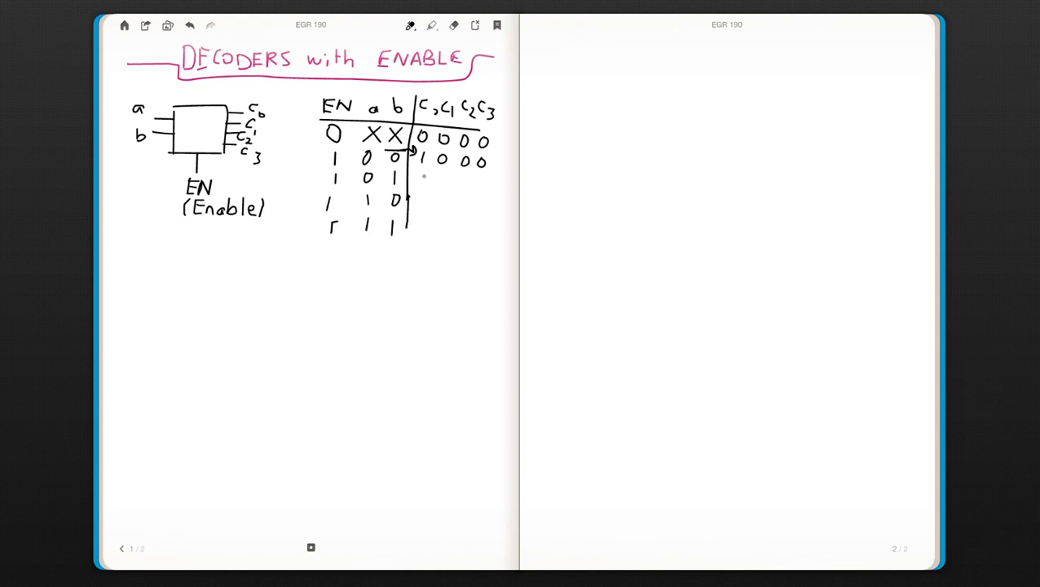
mouse_move(424, 173)
mouse_down()
mouse_move(438, 186)
mouse_move(479, 179)
mouse_up()
drag(422, 197, 480, 204)
mouse_move(421, 219)
mouse_down()
mouse_move(421, 233)
mouse_move(463, 222)
mouse_move(481, 236)
mouse_up()
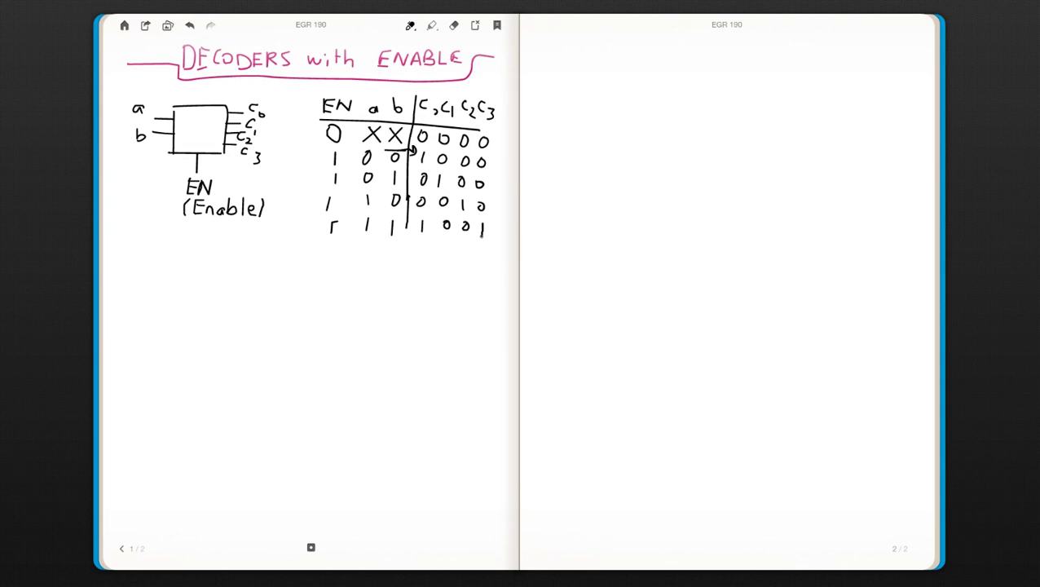
drag(348, 159, 353, 151)
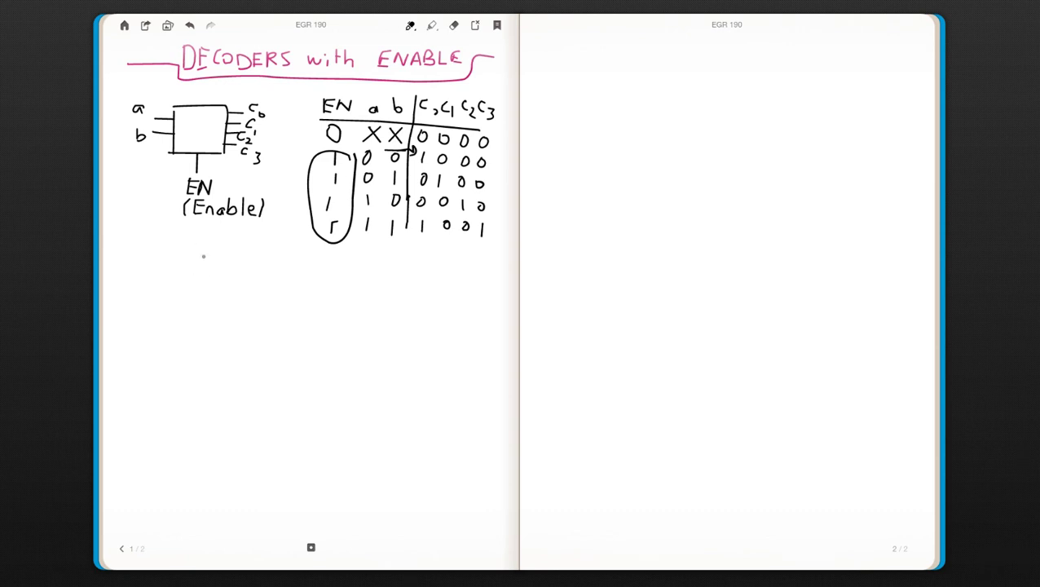
- Draw a second decoder square below with an inverted enable input
mouse_move(171, 257)
mouse_down()
mouse_move(226, 259)
mouse_move(227, 316)
mouse_up()
mouse_move(171, 259)
mouse_down()
mouse_move(168, 316)
mouse_move(228, 316)
mouse_move(168, 268)
mouse_move(169, 281)
mouse_up()
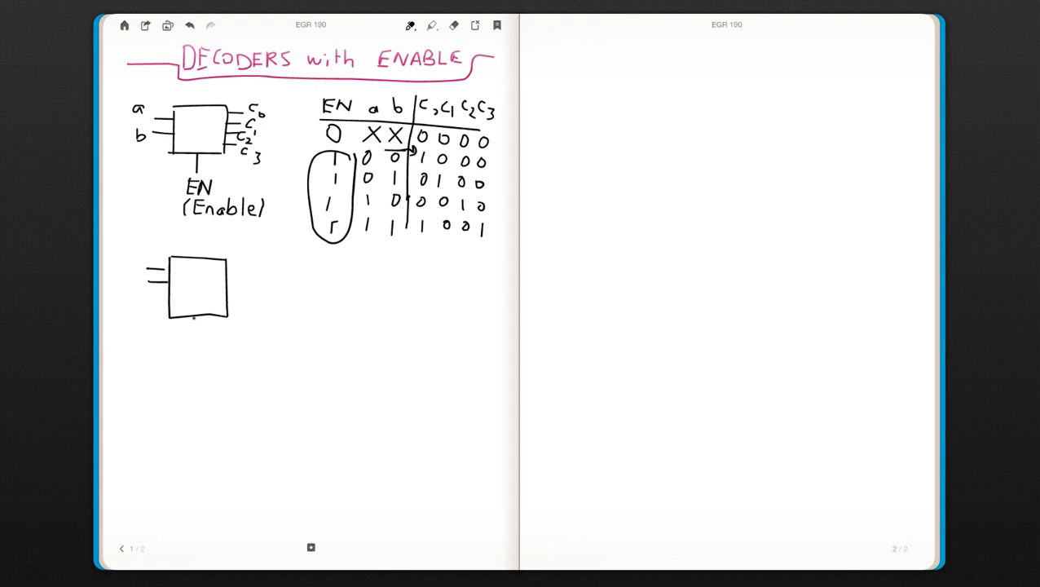
mouse_move(194, 316)
mouse_down()
mouse_move(201, 349)
mouse_move(181, 370)
mouse_move(194, 351)
mouse_move(193, 369)
mouse_move(206, 368)
mouse_up()
- Label the bubbled input EN, add output lines, and note 'EN=1 ⇒ Cs = 0' and 'EN=0 ⇒ decoder'
drag(209, 368, 209, 354)
mouse_move(227, 272)
mouse_down()
mouse_move(242, 271)
mouse_move(241, 305)
mouse_move(274, 300)
mouse_move(285, 285)
mouse_up()
mouse_move(275, 291)
mouse_down()
mouse_move(307, 298)
mouse_move(307, 285)
mouse_up()
drag(313, 295, 325, 300)
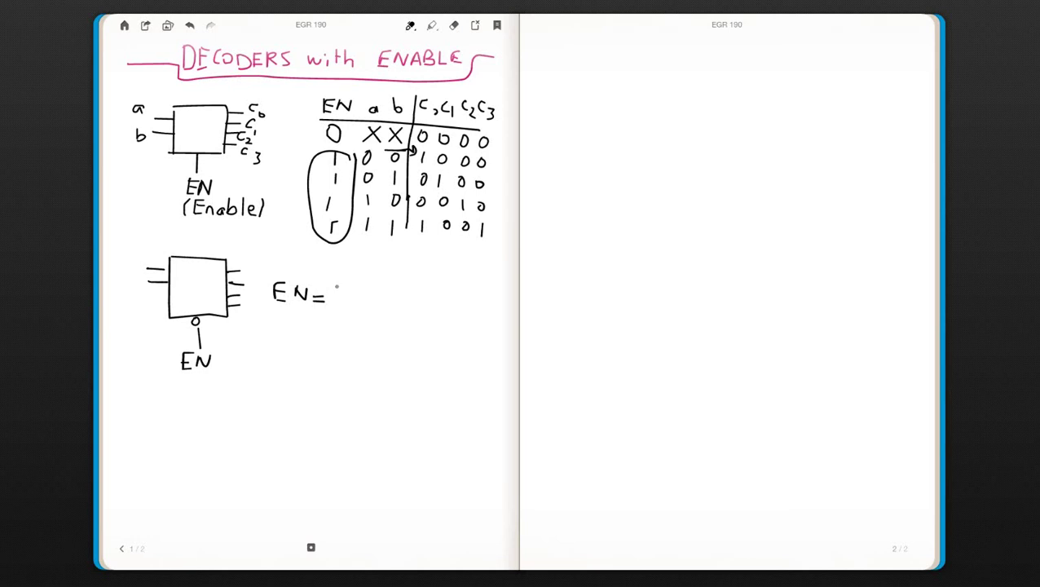
mouse_move(336, 285)
mouse_down()
mouse_move(336, 305)
mouse_move(357, 291)
mouse_move(359, 304)
mouse_move(432, 297)
mouse_move(458, 279)
mouse_move(450, 296)
mouse_up()
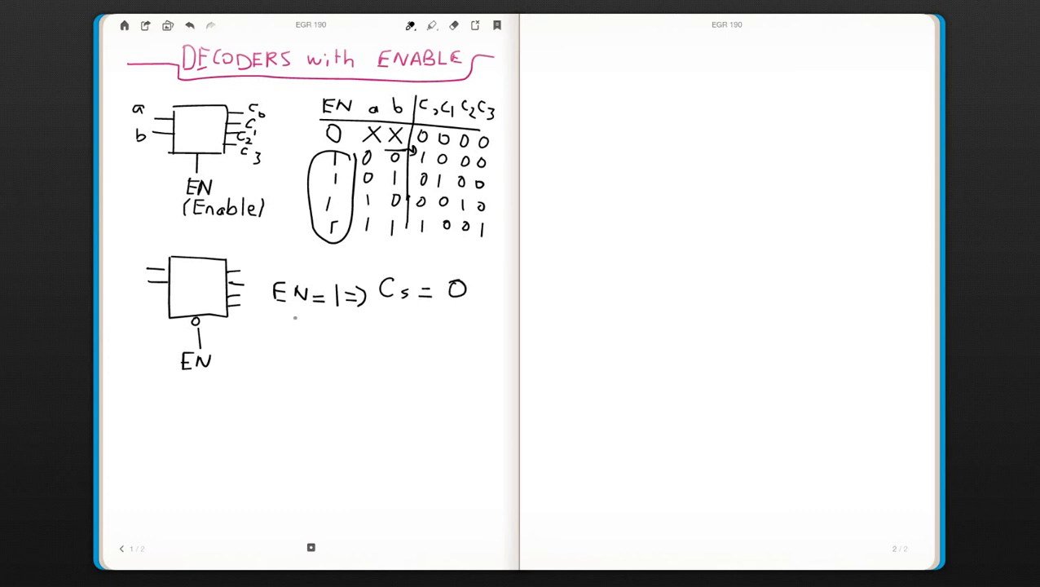
mouse_move(279, 323)
mouse_down()
mouse_move(271, 341)
mouse_move(284, 332)
mouse_move(294, 341)
mouse_move(313, 324)
mouse_move(333, 341)
mouse_move(346, 326)
mouse_move(380, 337)
mouse_move(369, 345)
mouse_move(455, 339)
mouse_up()
mouse_move(460, 324)
mouse_down()
mouse_move(459, 345)
mouse_move(489, 335)
mouse_move(480, 345)
mouse_up()
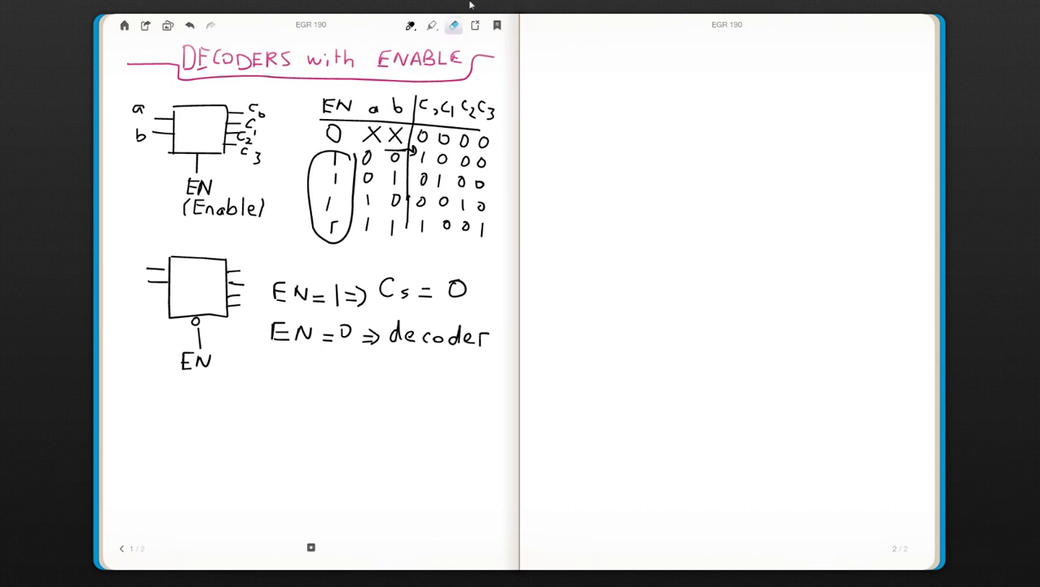
- Switch to pink ink and draw arrows to both decoders' EN inputs
click(411, 26)
click(432, 97)
mouse_move(162, 172)
mouse_down()
mouse_move(194, 161)
mouse_move(190, 170)
mouse_up()
mouse_move(156, 344)
mouse_down()
mouse_move(186, 327)
mouse_move(181, 341)
mouse_up()
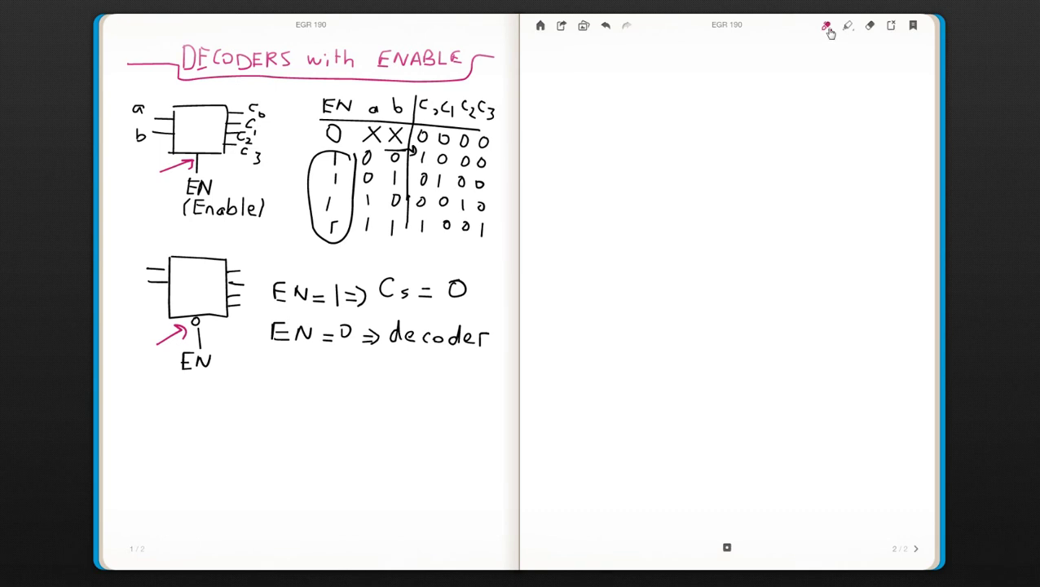
- Set the pen colour back to black
click(825, 27)
click(804, 77)
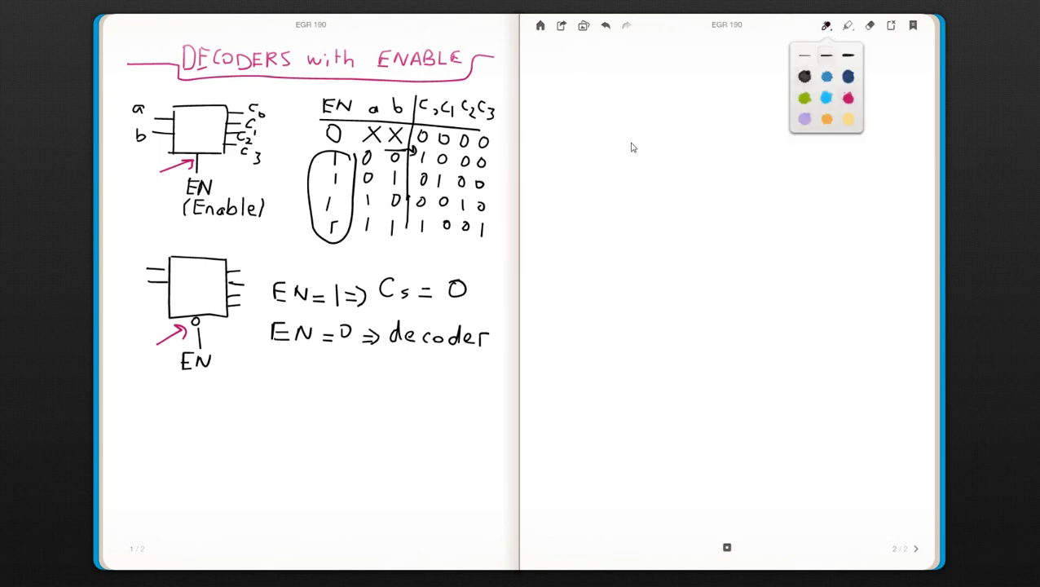
click(661, 152)
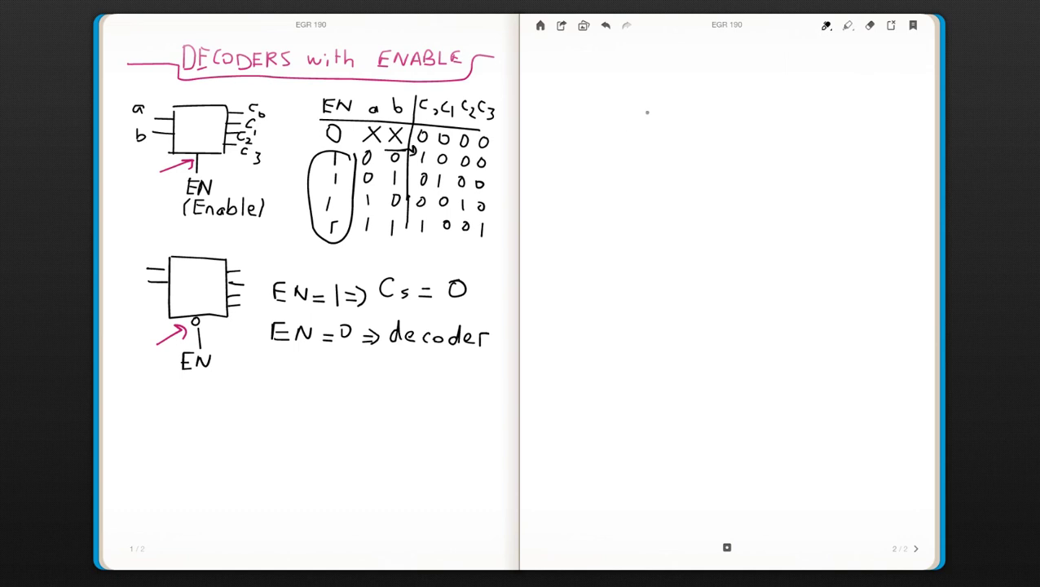
- Draw an AND gate on the right page with inputs a and b and an output line
drag(687, 103, 678, 156)
mouse_move(687, 102)
mouse_down()
mouse_move(697, 153)
mouse_move(677, 154)
mouse_up()
mouse_move(662, 112)
mouse_down()
mouse_move(687, 120)
mouse_move(661, 126)
mouse_move(688, 132)
mouse_up()
drag(651, 89, 633, 124)
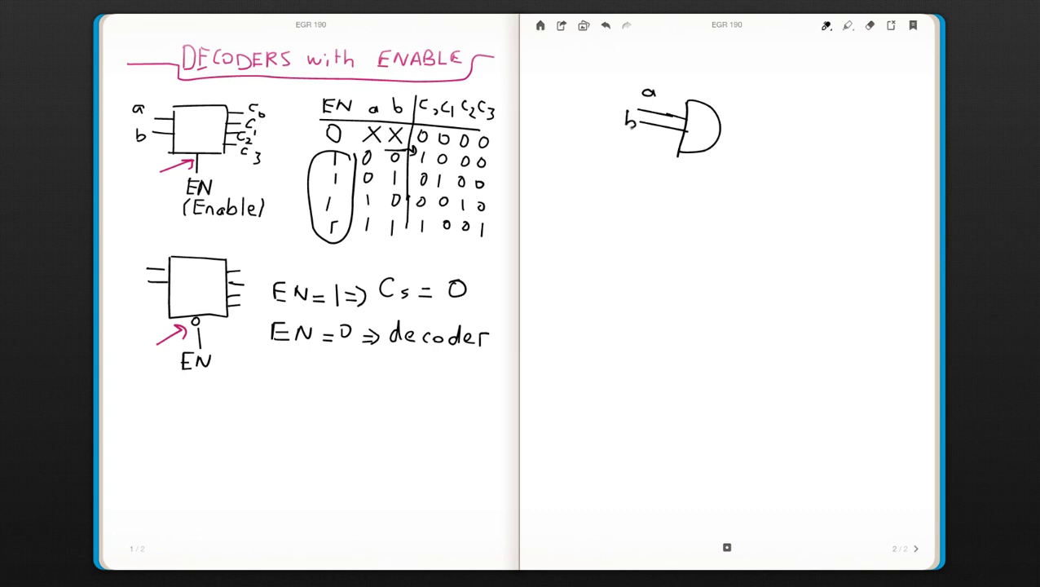
drag(722, 132, 762, 135)
- Add a third gate input labelled EN, label the output C, and underline the table's last-row output
drag(576, 137, 683, 144)
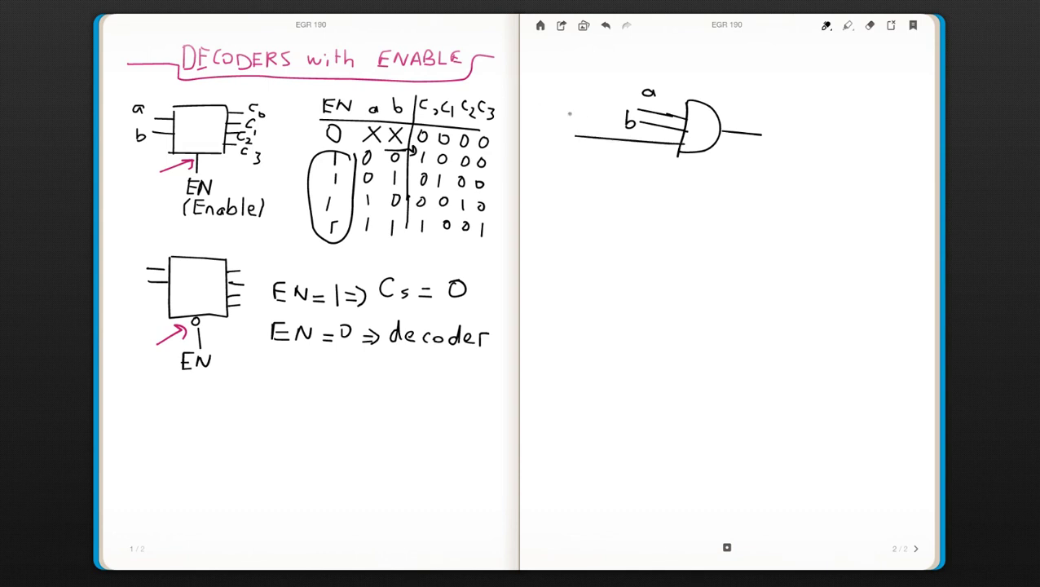
mouse_move(564, 105)
mouse_down()
mouse_move(563, 123)
mouse_move(577, 105)
mouse_move(584, 124)
mouse_move(598, 106)
mouse_up()
drag(767, 107, 768, 126)
drag(387, 245, 418, 237)
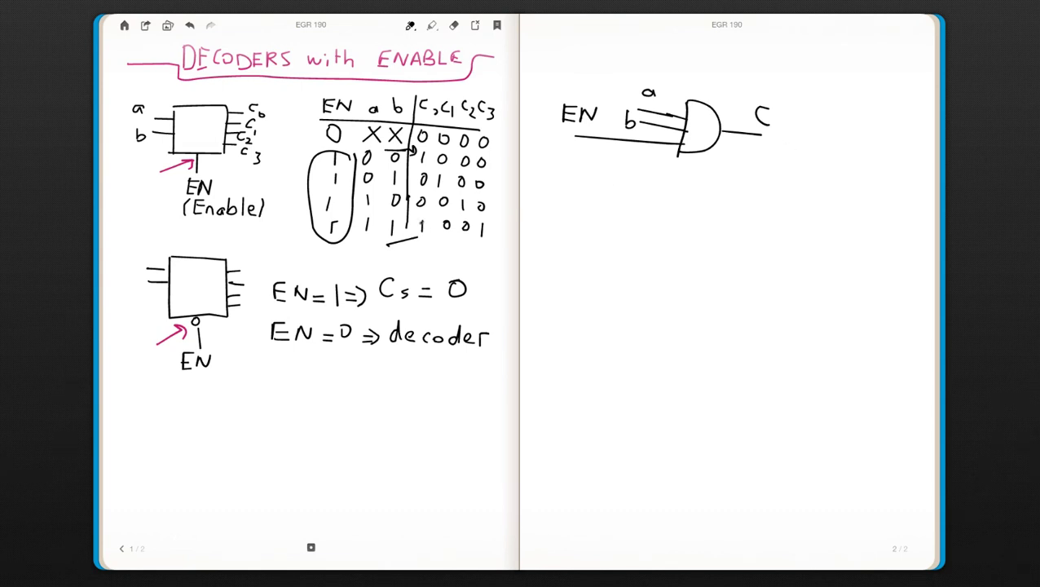
- Change the last row's c0 to 0, relabel the output C3, and write C3 = EN·a·b
mouse_move(417, 220)
mouse_down()
mouse_move(432, 233)
mouse_move(417, 230)
mouse_move(426, 225)
mouse_up()
drag(770, 121, 777, 136)
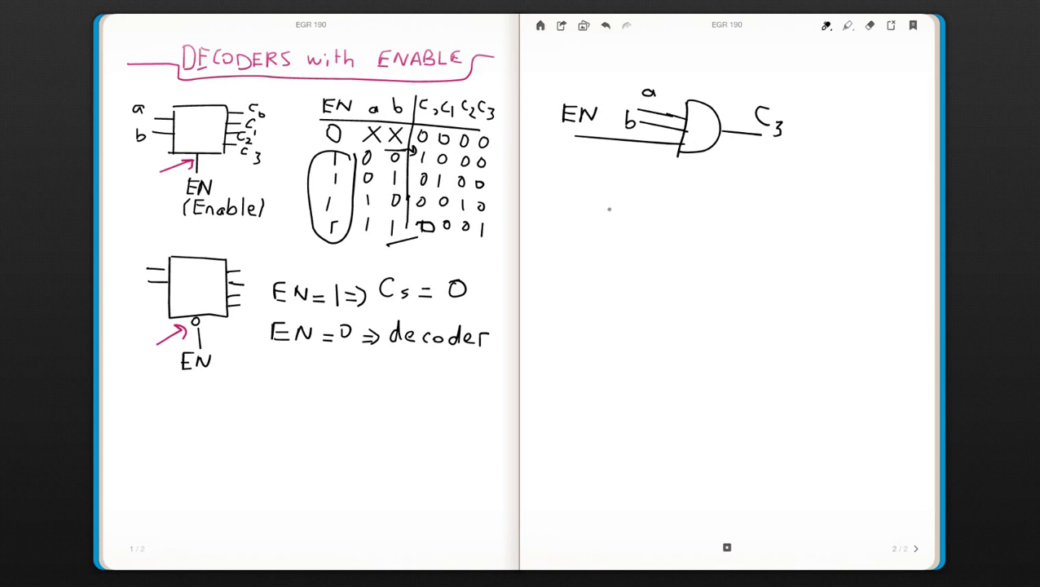
mouse_move(611, 202)
mouse_down()
mouse_move(609, 218)
mouse_move(623, 217)
mouse_move(616, 226)
mouse_move(658, 218)
mouse_up()
drag(673, 198, 674, 215)
mouse_move(673, 198)
mouse_down()
mouse_move(689, 197)
mouse_move(689, 216)
mouse_move(713, 199)
mouse_move(728, 212)
mouse_move(756, 211)
mouse_up()
click(721, 207)
click(743, 207)
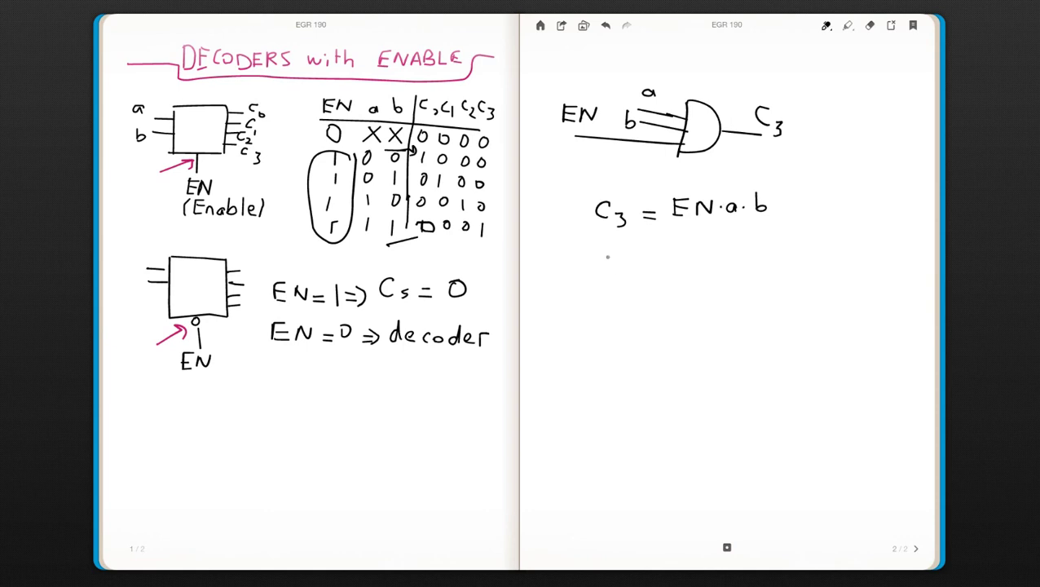